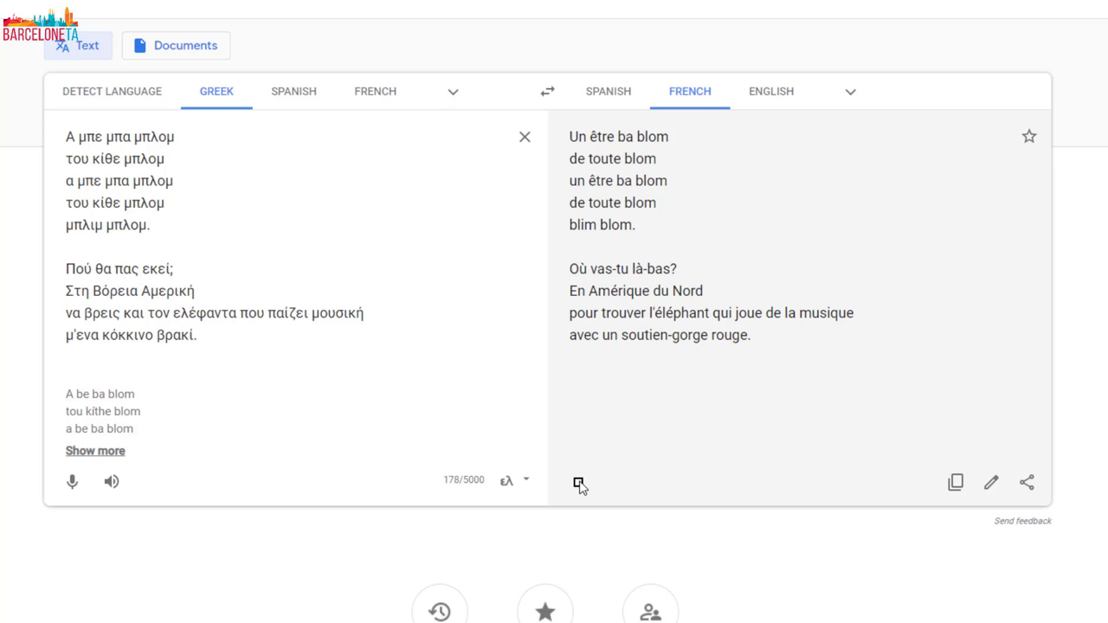
# Translate the Greek "Α μπε μπα μπλομ" rhyme into English and play the translation aloud
pyautogui.click(768, 92)
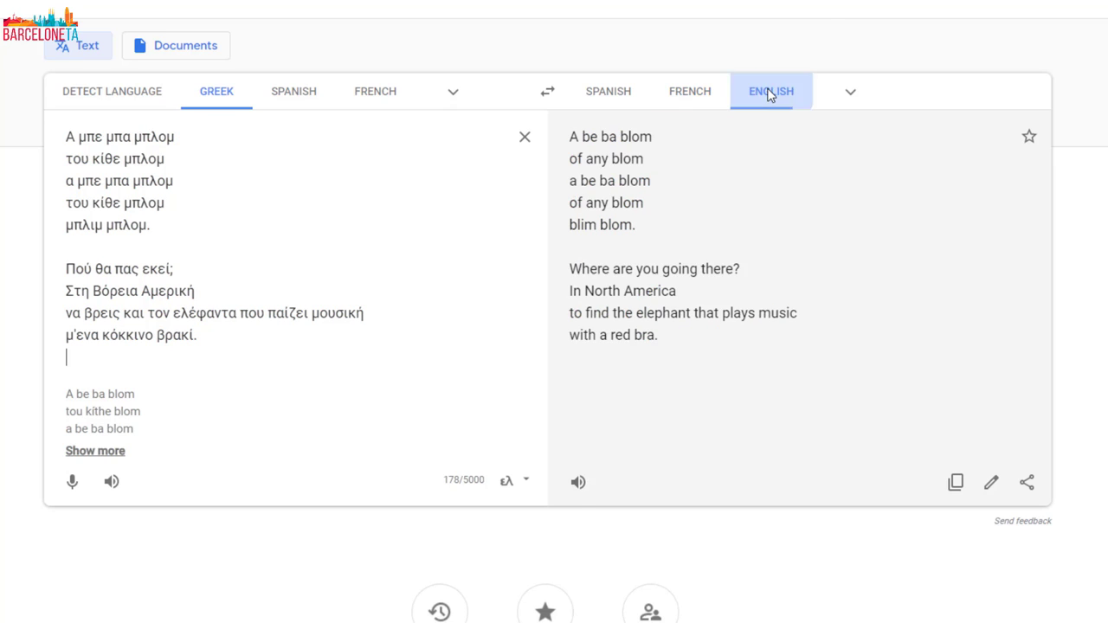
pyautogui.click(578, 483)
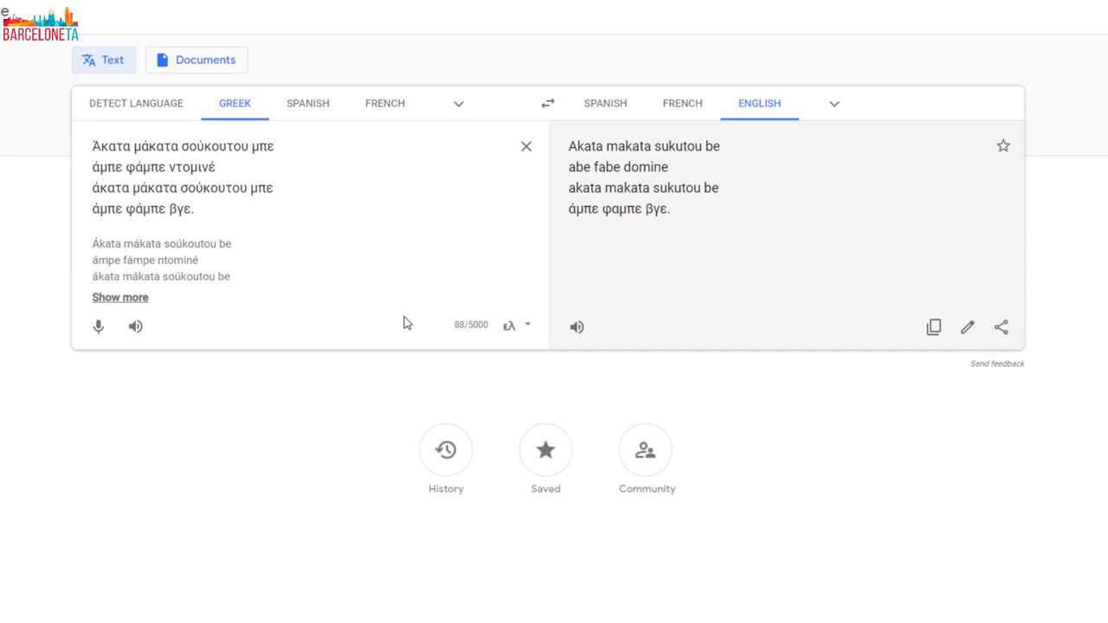
# Translate the Greek "Άκατα μάκατα" rhyme into Spanish, French and English in turn, playing each translation aloud
pyautogui.click(611, 104)
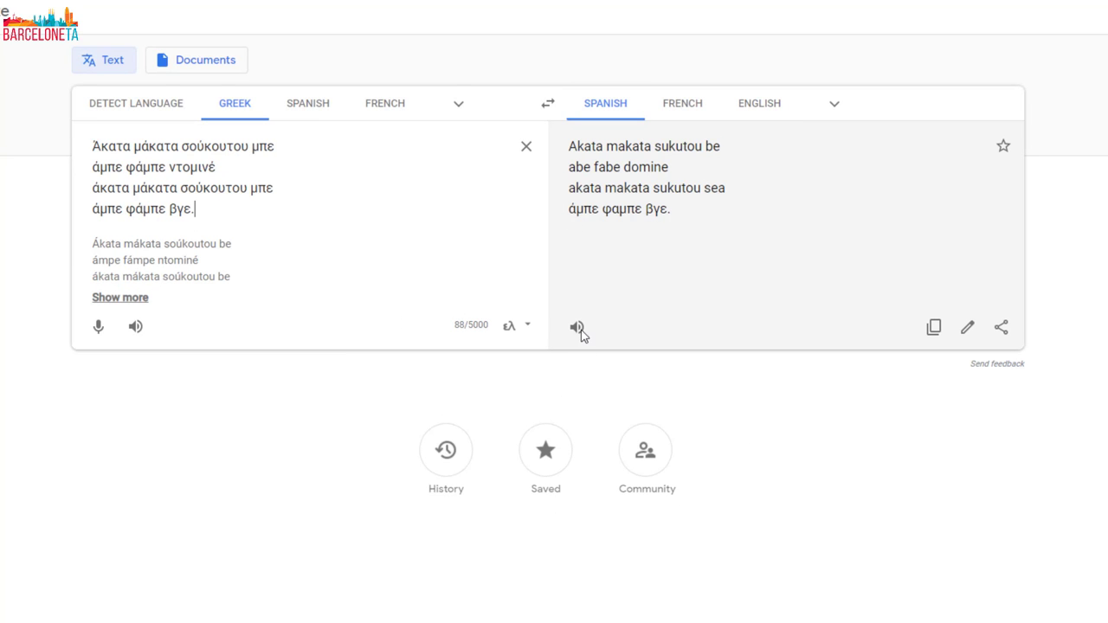
pyautogui.click(578, 328)
pyautogui.click(682, 105)
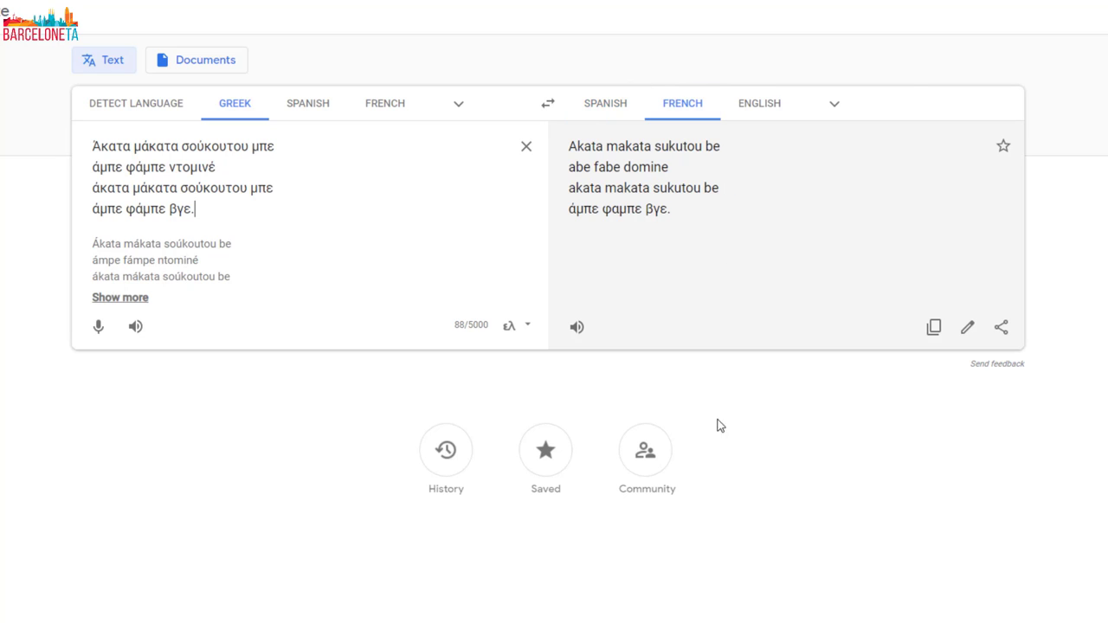
pyautogui.click(579, 328)
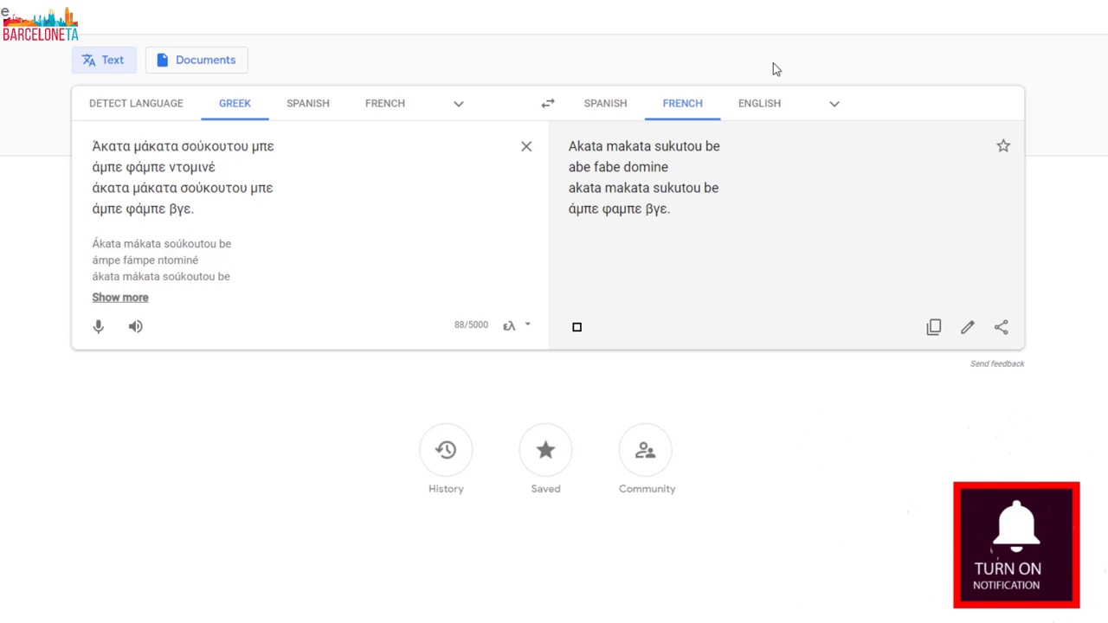
pyautogui.click(761, 104)
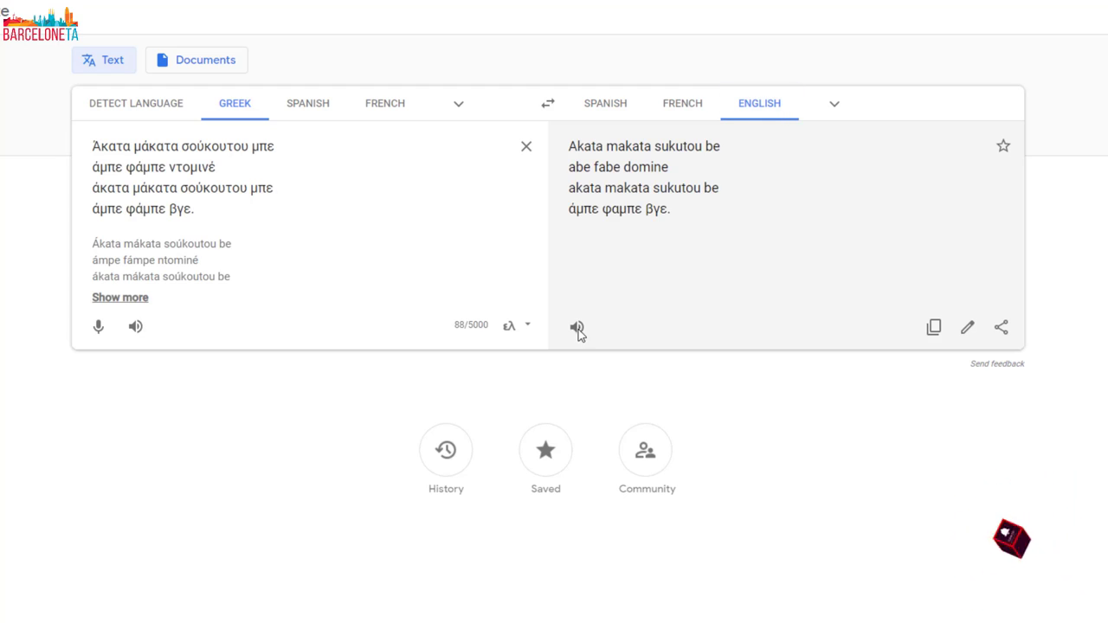
pyautogui.click(577, 328)
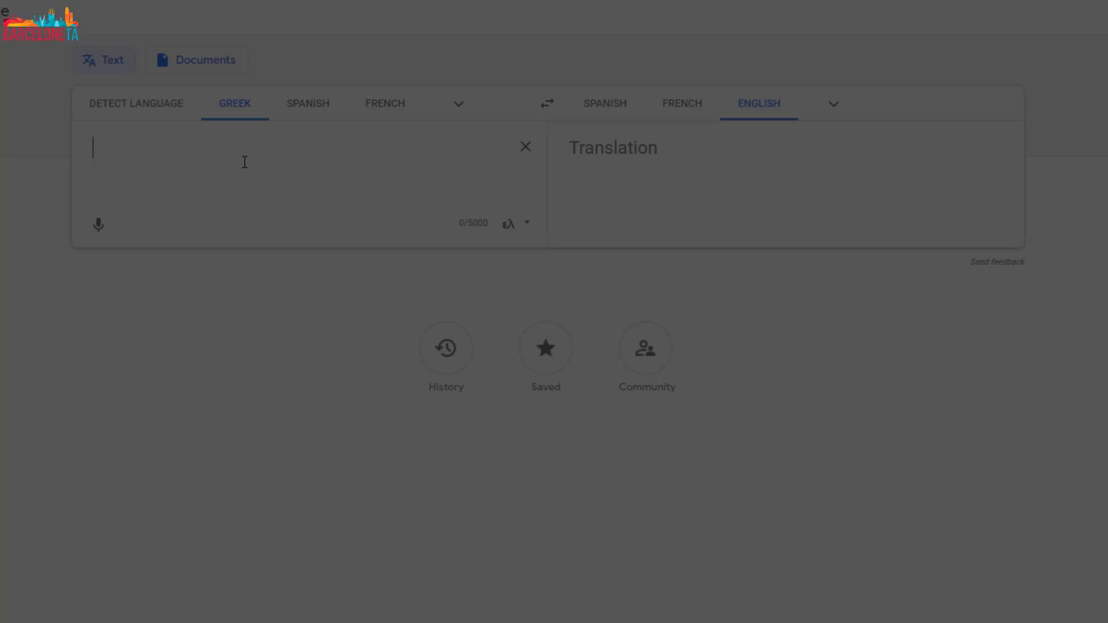
# Enter "Κοπερτί το κοπερτί τάπι τάπι ρούσι κοπερτί το κοπερτί τάπι τάπι γκρι." on four lines and play its Spanish, French and English translations
pyautogui.write('Κοπερτί το κοπερτί τάπι τάπι ρούσι κοπερτί το κοπερτί τάπι τάπι γκρι.')
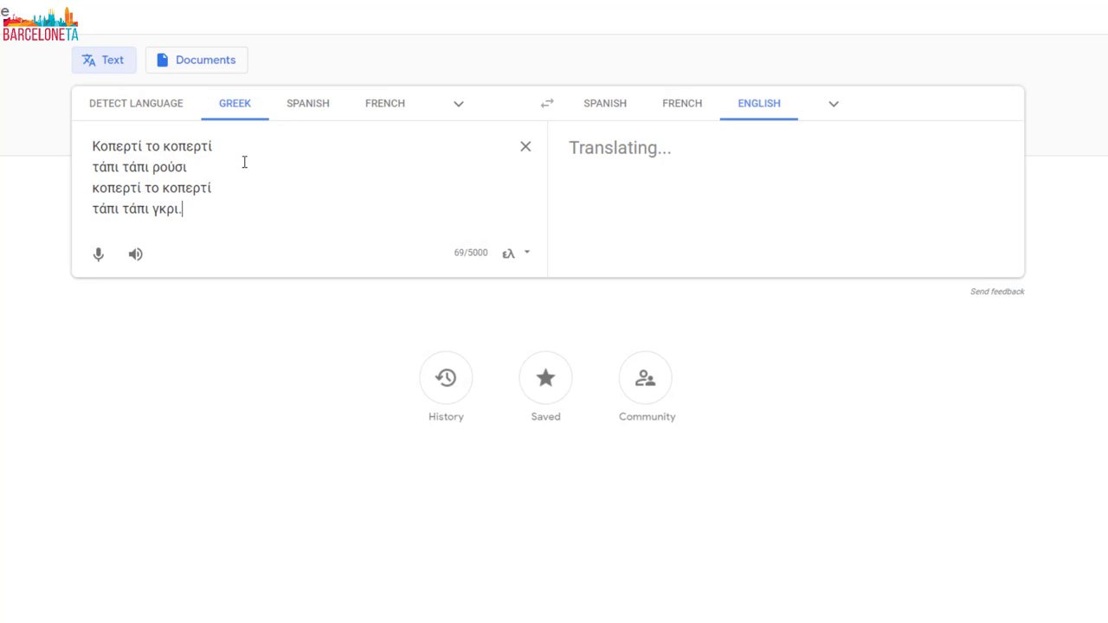
pyautogui.click(609, 108)
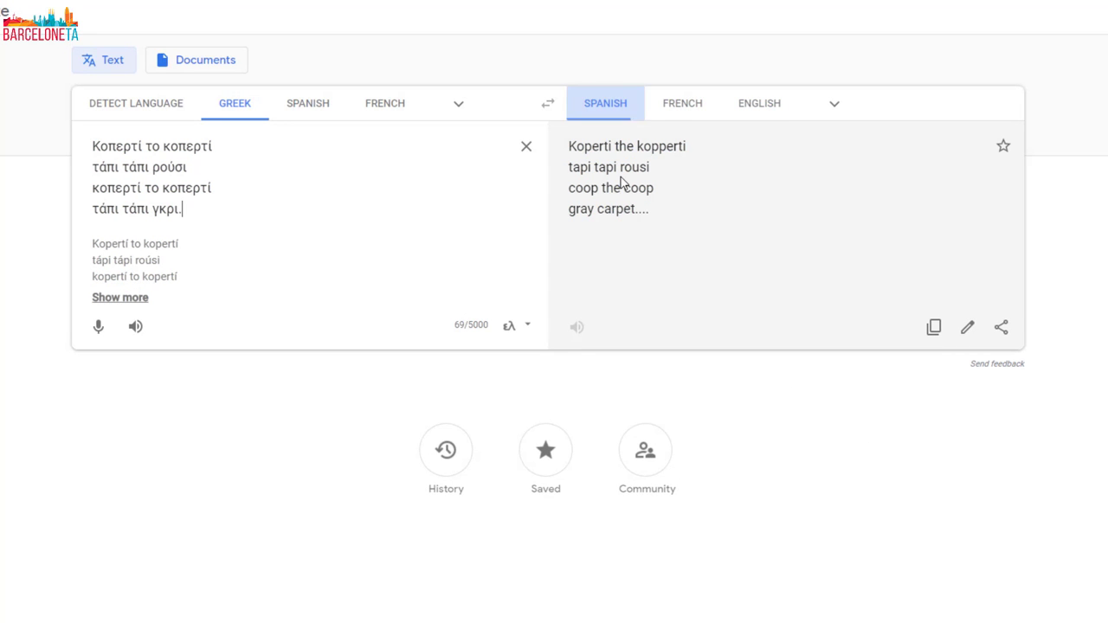
pyautogui.click(577, 327)
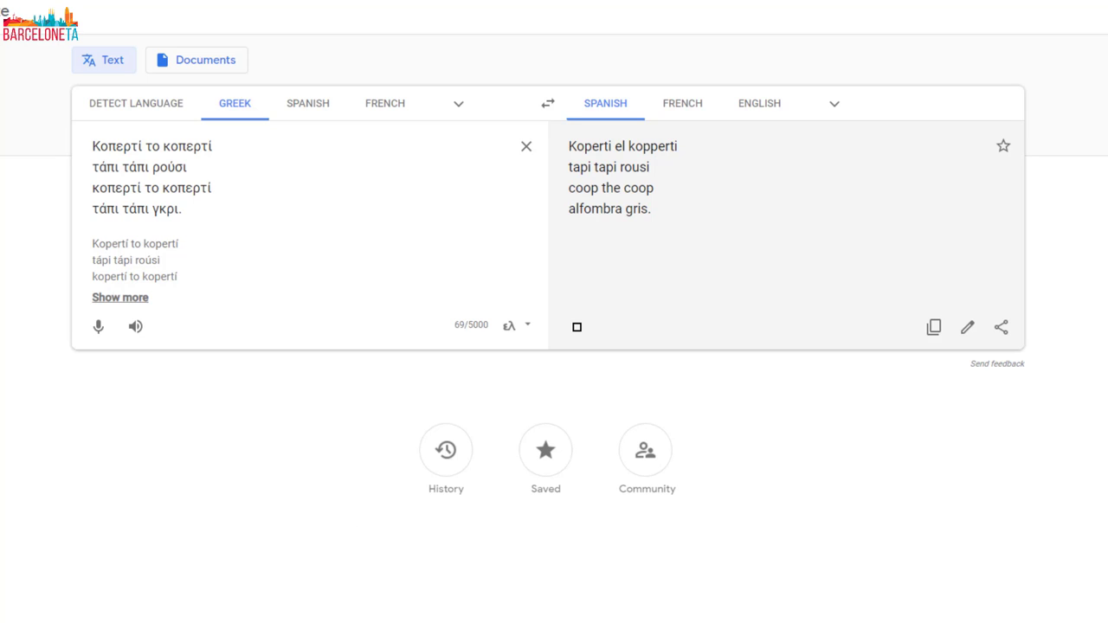
pyautogui.click(683, 106)
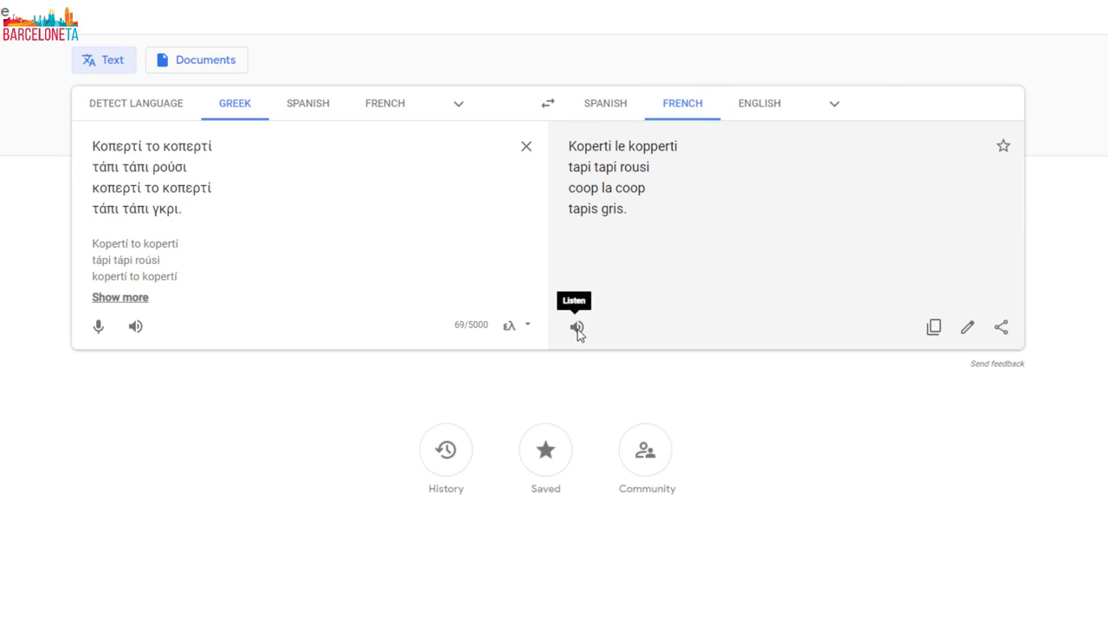
pyautogui.click(578, 328)
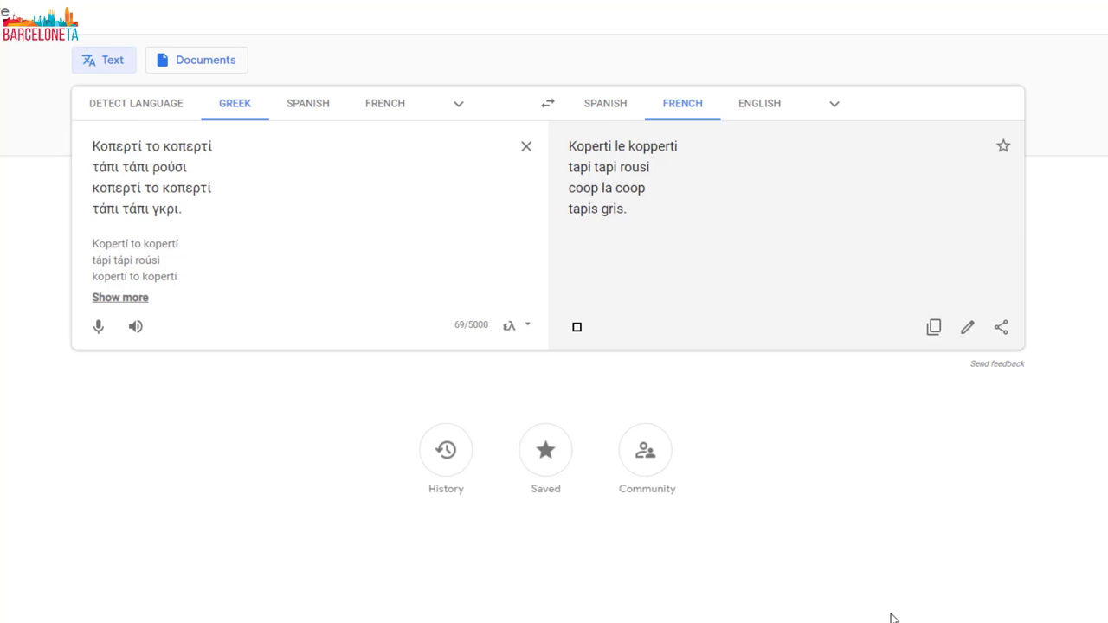
pyautogui.click(761, 104)
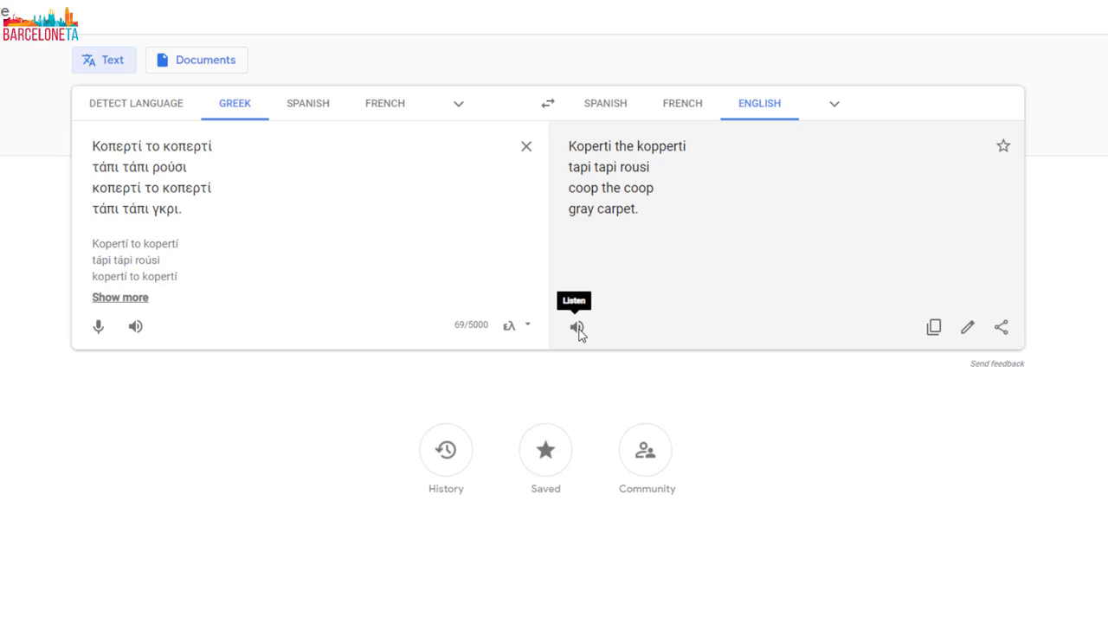
pyautogui.click(577, 329)
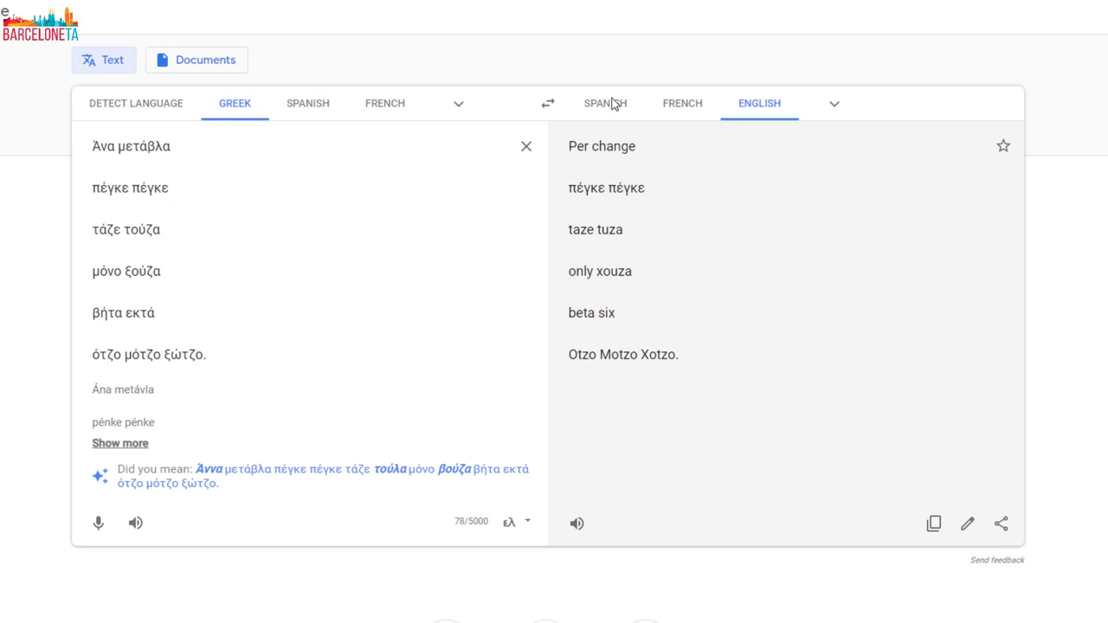
# Translate the Greek "Άνα μετάβλα" rhyme into Spanish, French and English in turn, playing each translation aloud
pyautogui.click(610, 104)
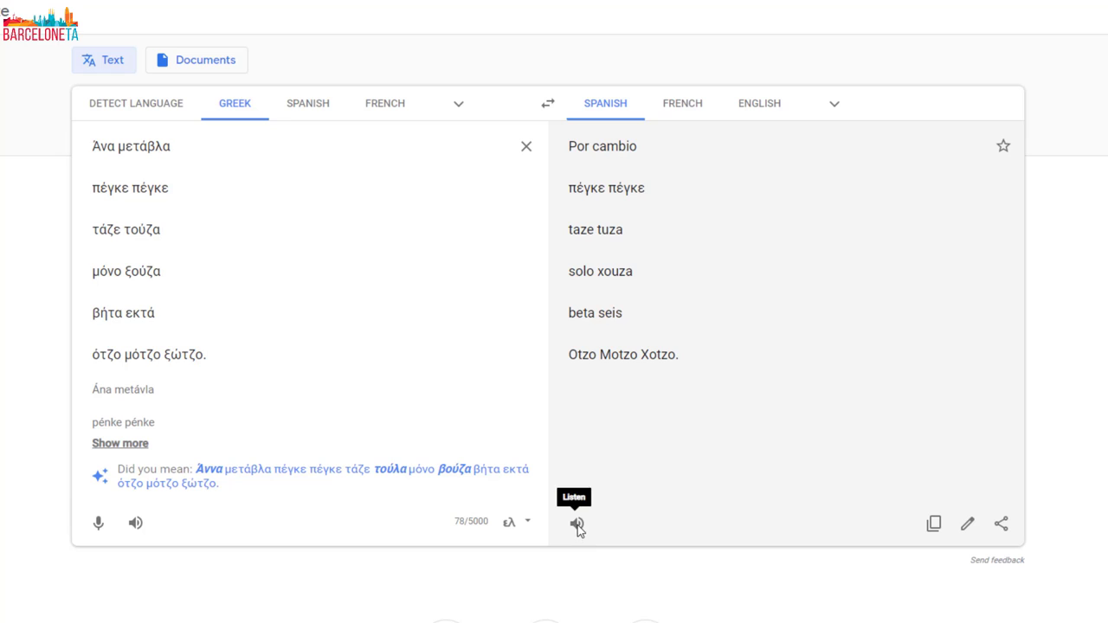
pyautogui.click(577, 524)
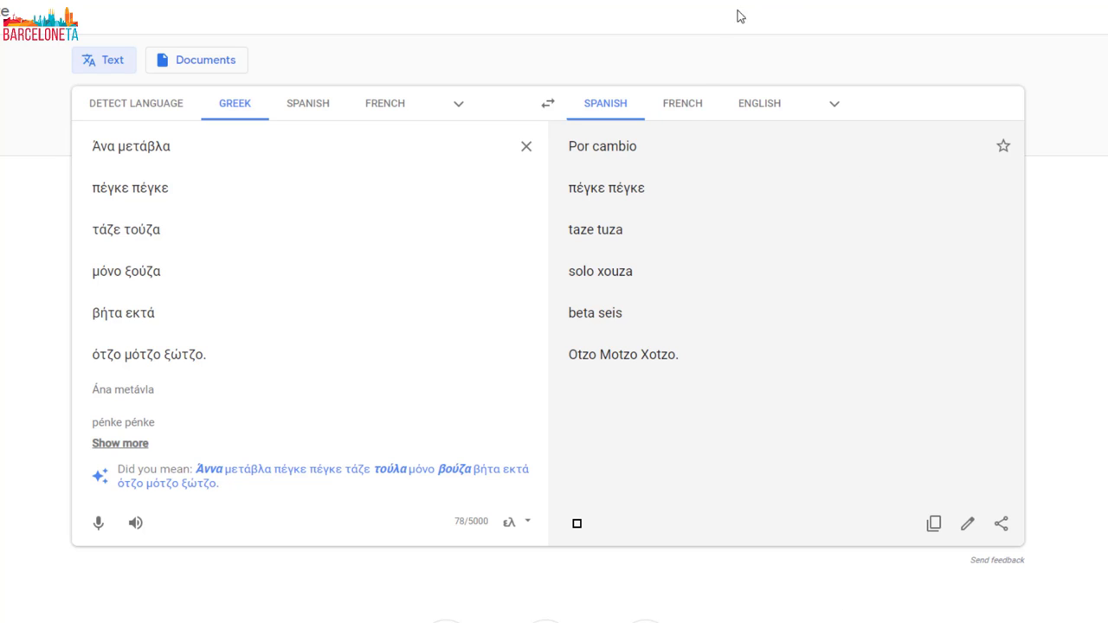
pyautogui.click(684, 106)
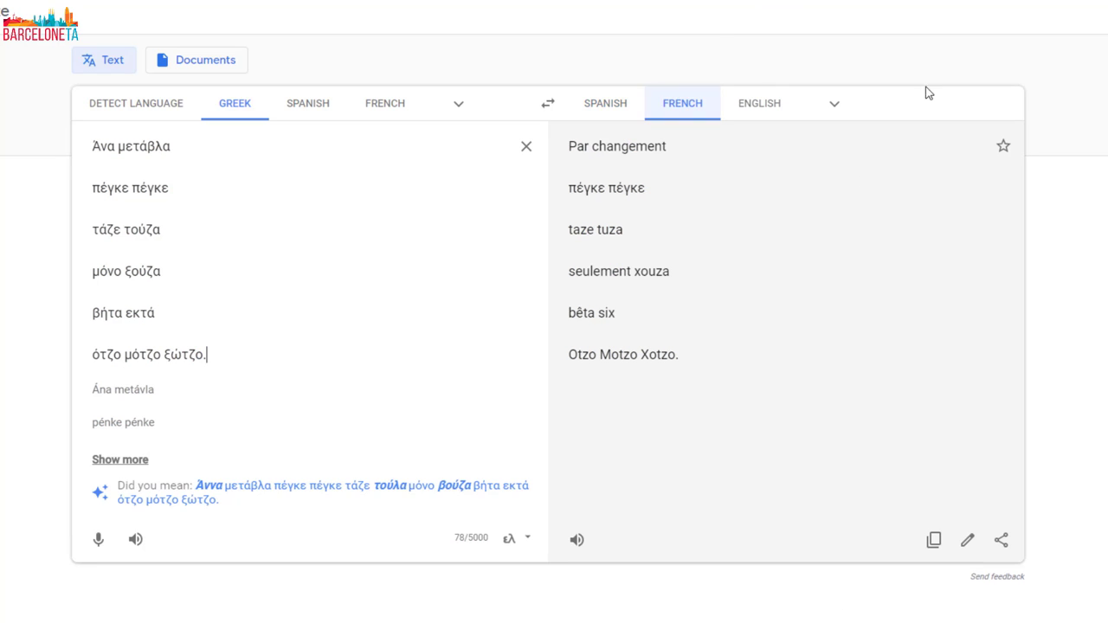
pyautogui.click(577, 523)
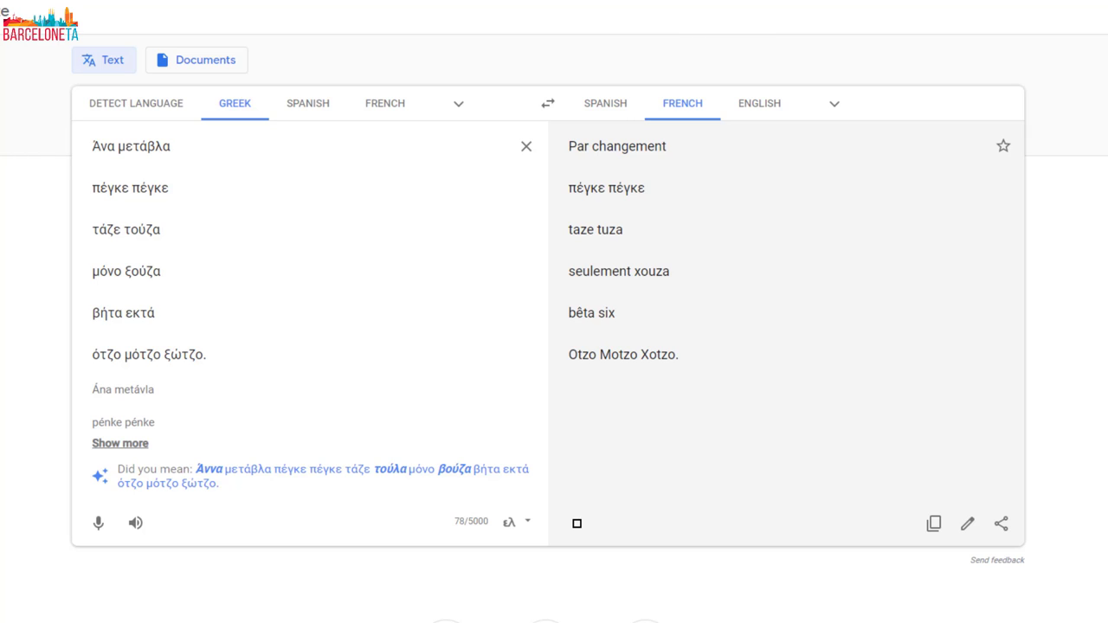
pyautogui.click(764, 109)
pyautogui.click(576, 527)
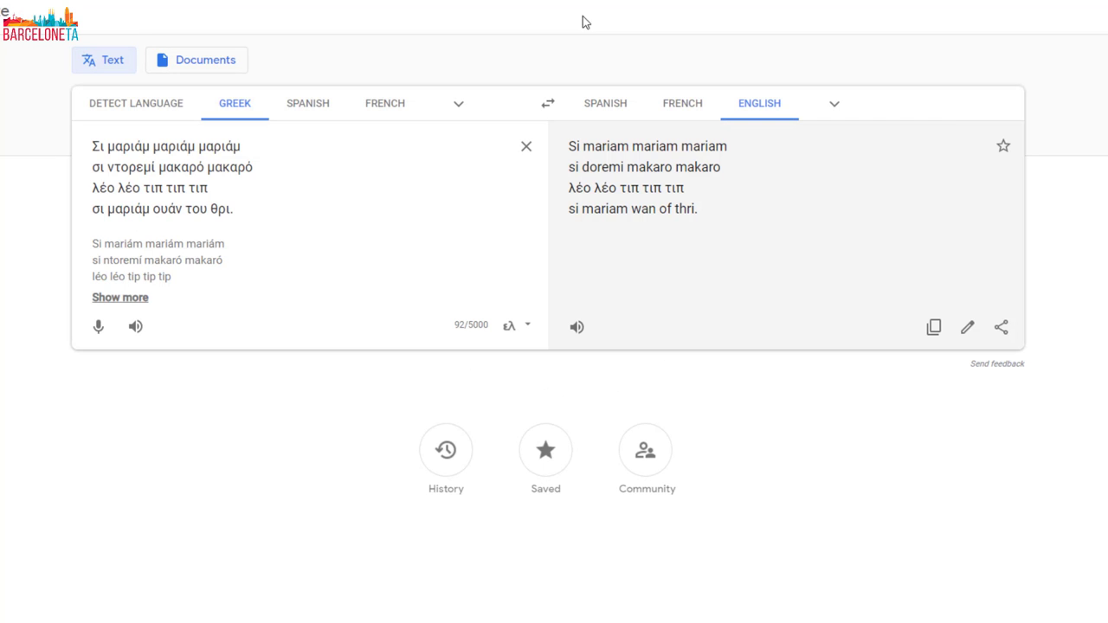
# Translate the Greek "Σι μαριάμ" rhyme into Spanish, French and English in turn, playing each translation aloud
pyautogui.click(606, 104)
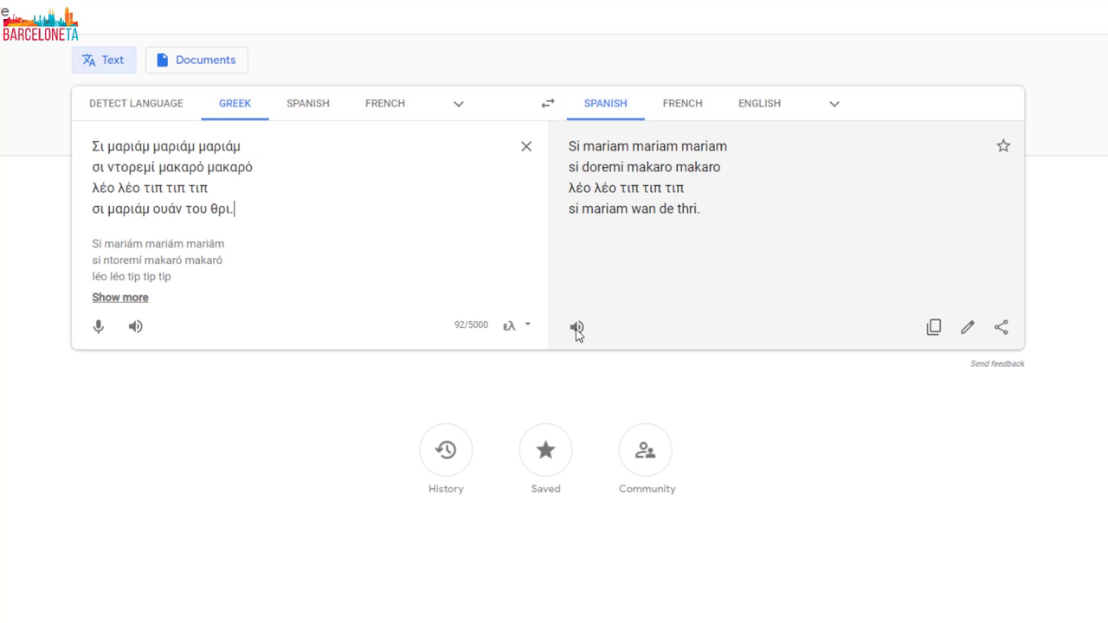
pyautogui.click(576, 328)
pyautogui.click(684, 104)
pyautogui.click(577, 328)
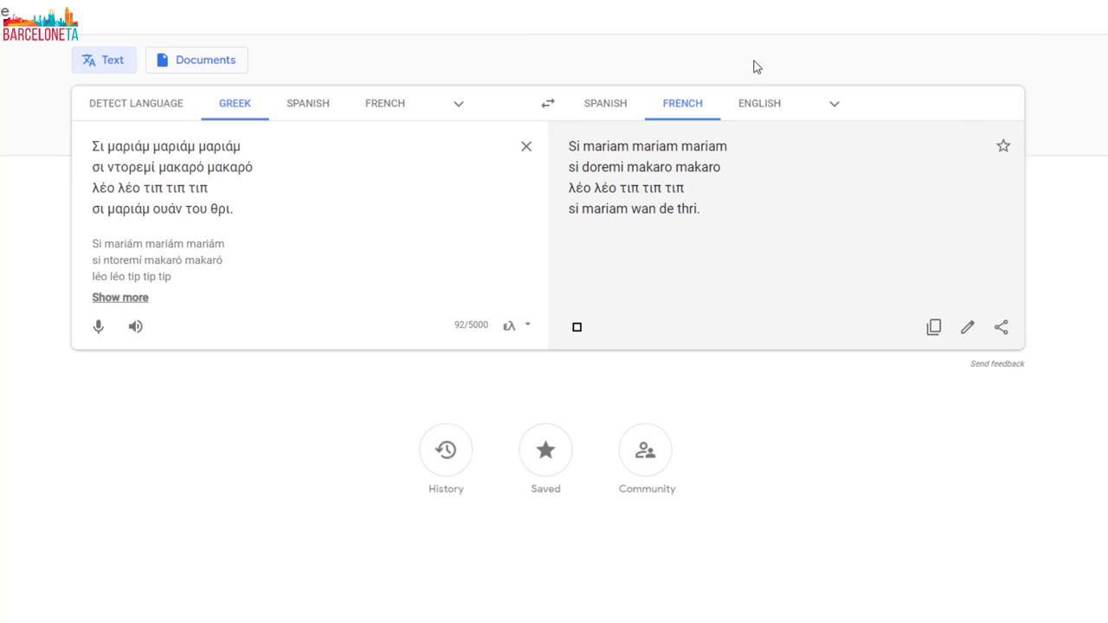
pyautogui.click(760, 104)
pyautogui.click(577, 328)
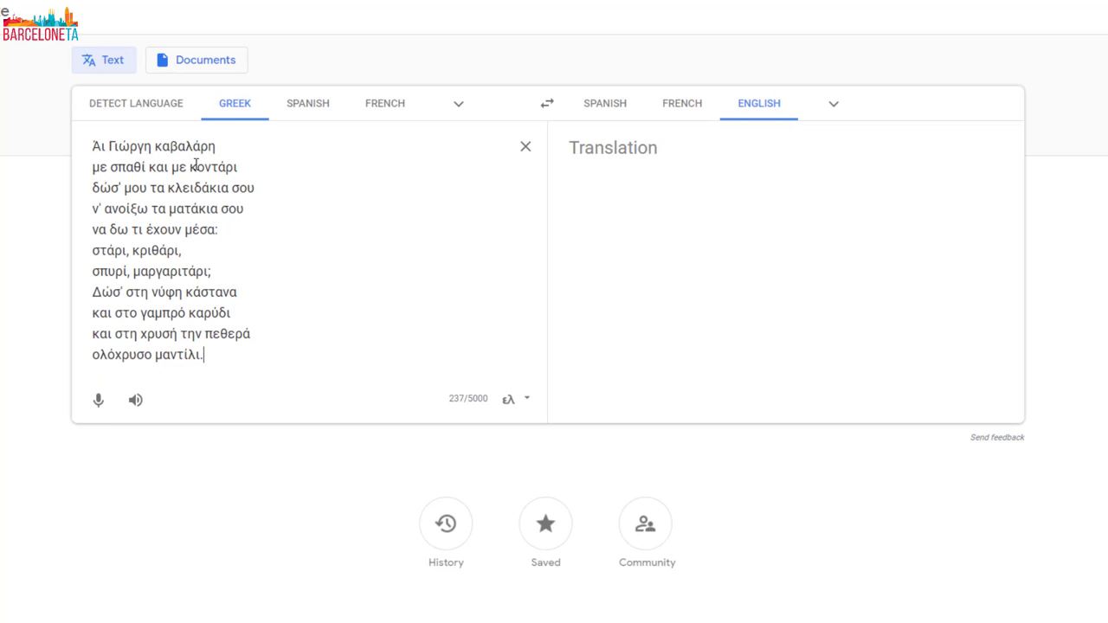
# Translate the Greek "Άι Γιώργη καβαλάρη" rhyme into Spanish, French and English in turn, playing each translation aloud
pyautogui.click(611, 104)
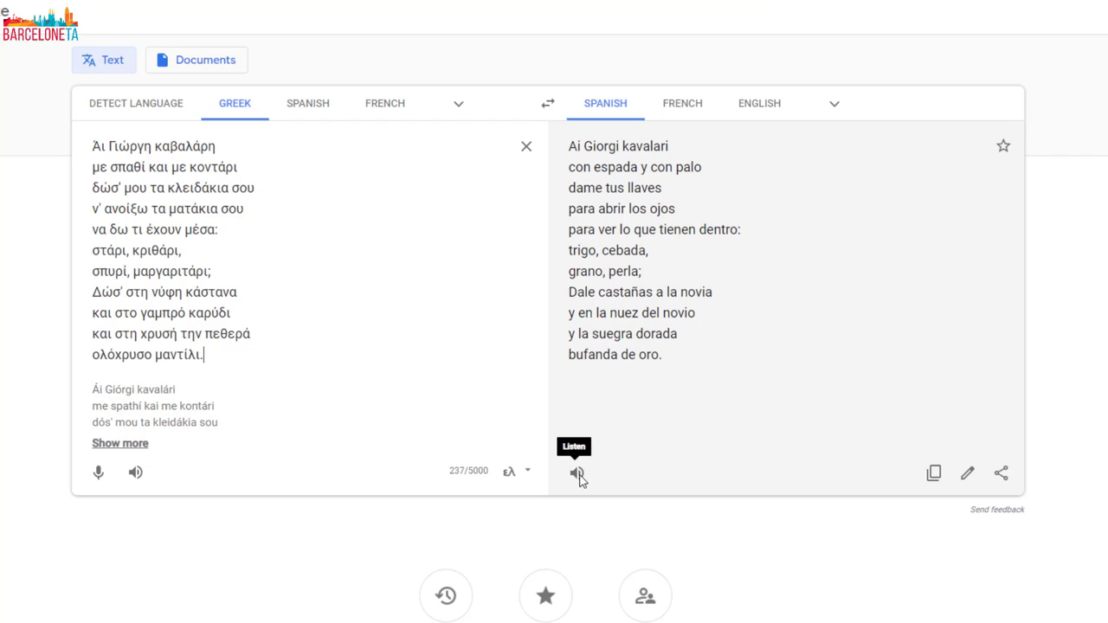
pyautogui.click(578, 474)
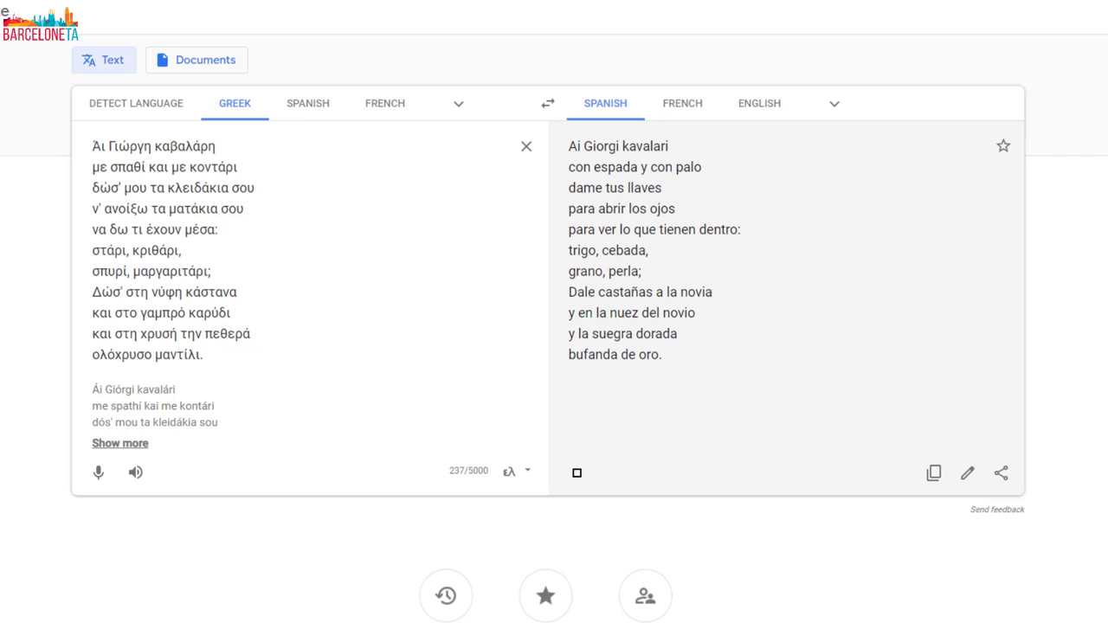
pyautogui.click(683, 105)
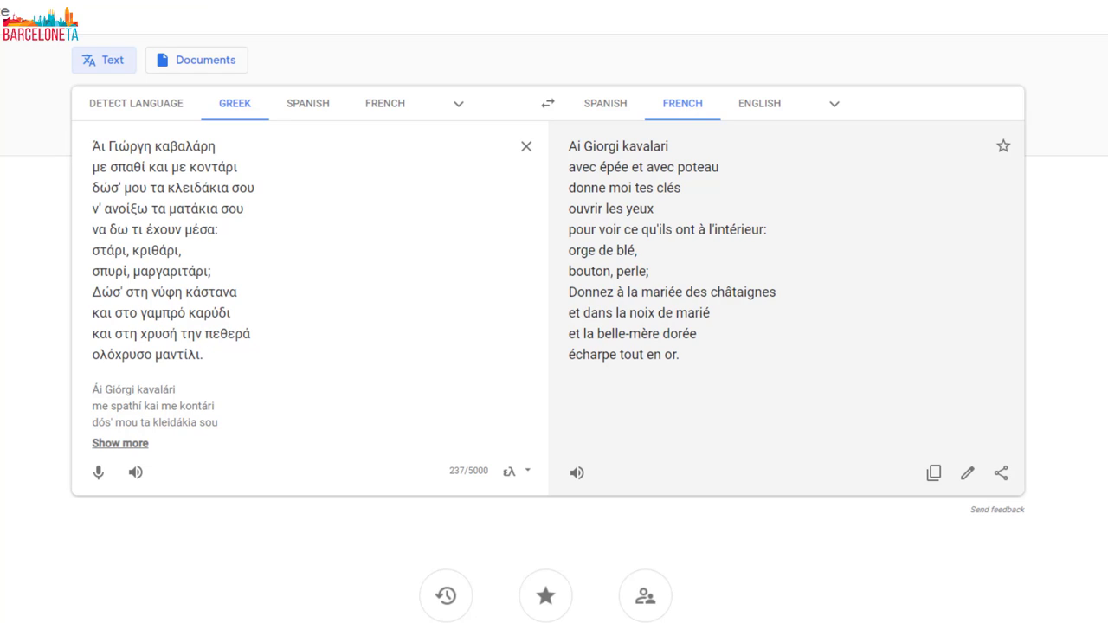
pyautogui.click(577, 473)
pyautogui.click(757, 106)
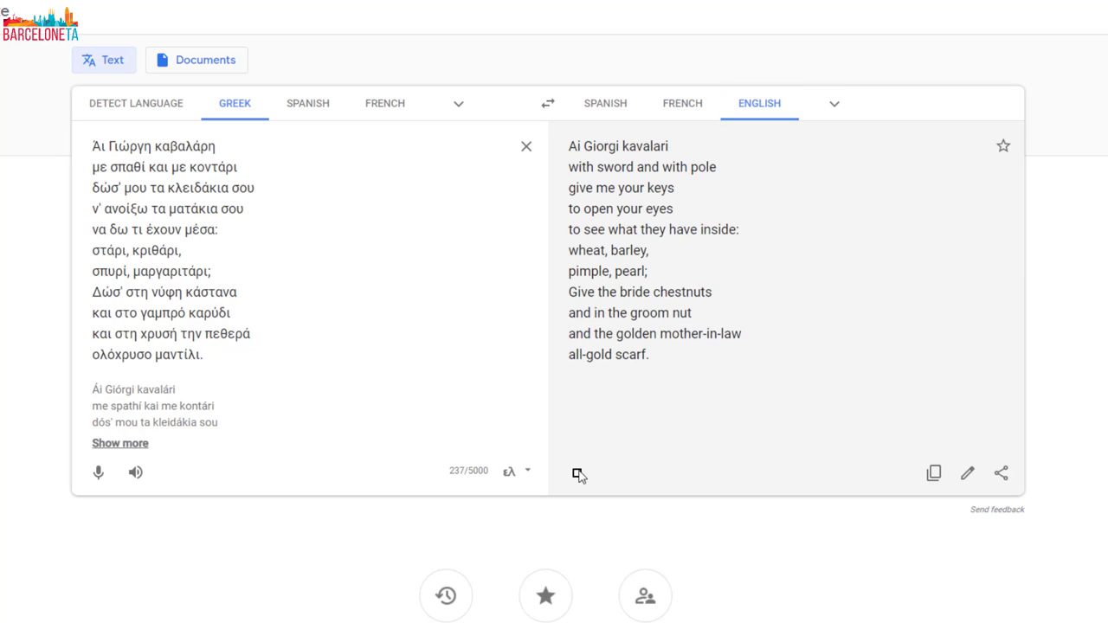
pyautogui.click(576, 473)
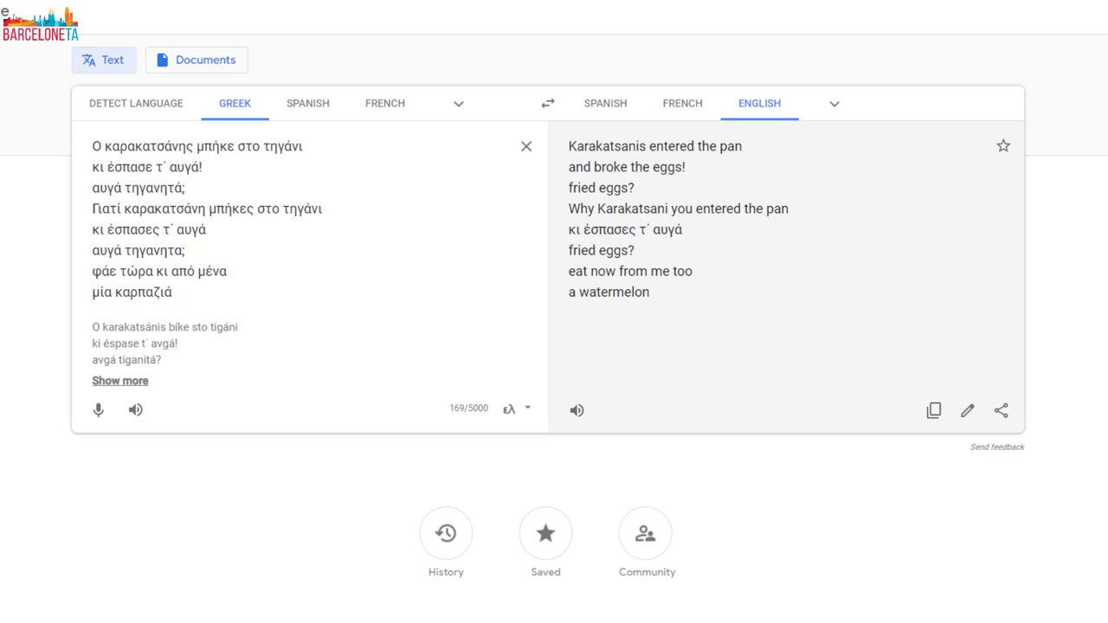
# Translate the Greek "Ο καρακατσάνης μπήκε στο τηγάνι" rhyme into Spanish, French and English in turn, playing each translation aloud
pyautogui.click(612, 104)
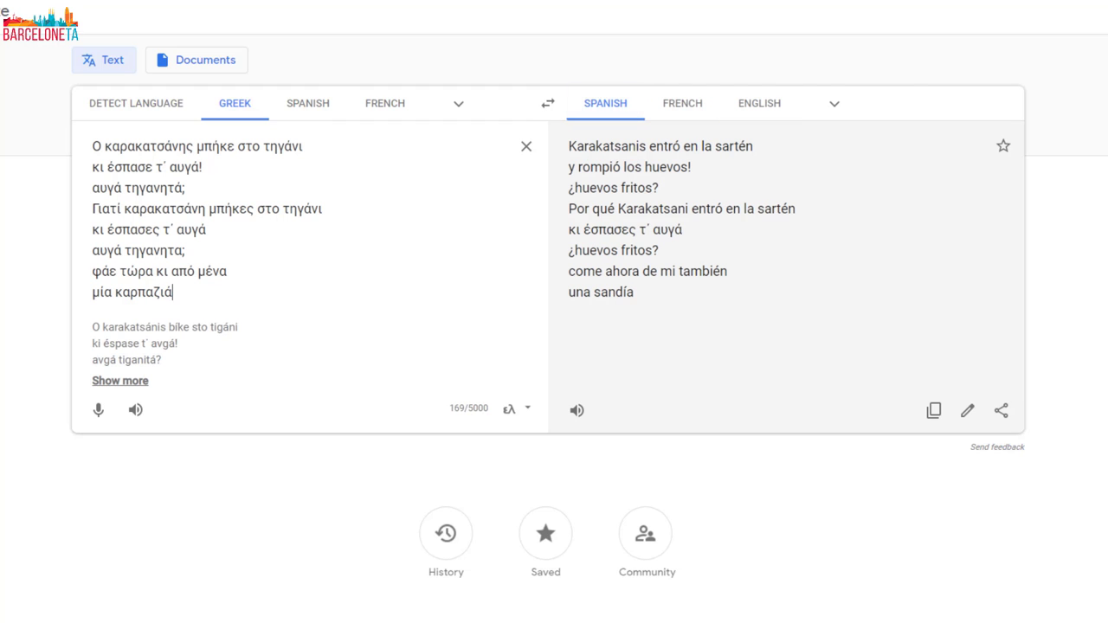
pyautogui.click(579, 410)
pyautogui.click(684, 107)
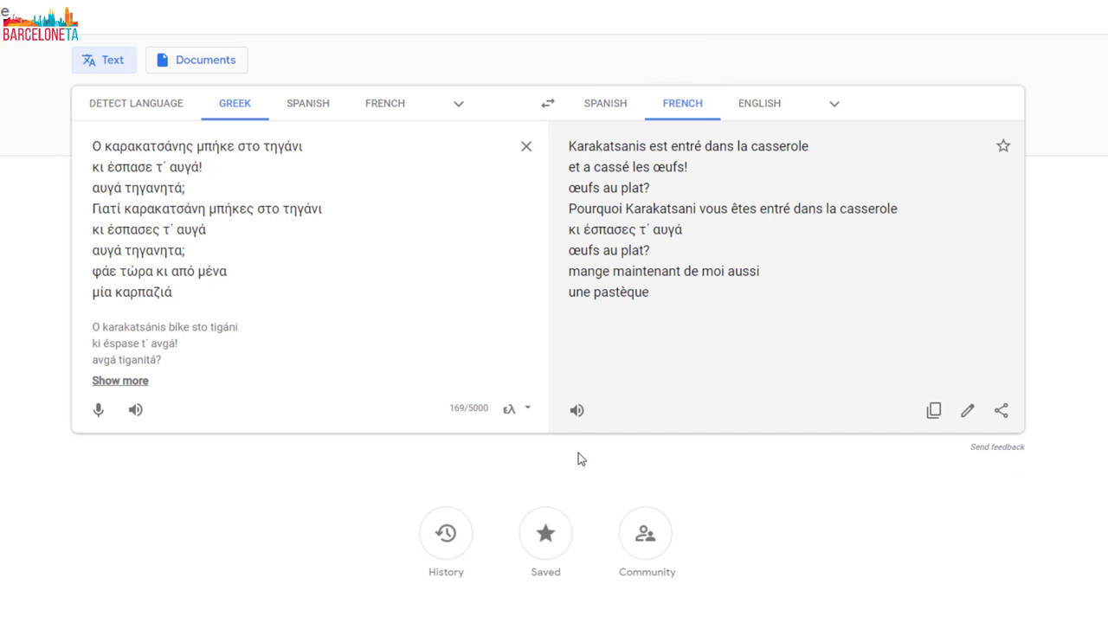
pyautogui.click(577, 413)
pyautogui.click(760, 106)
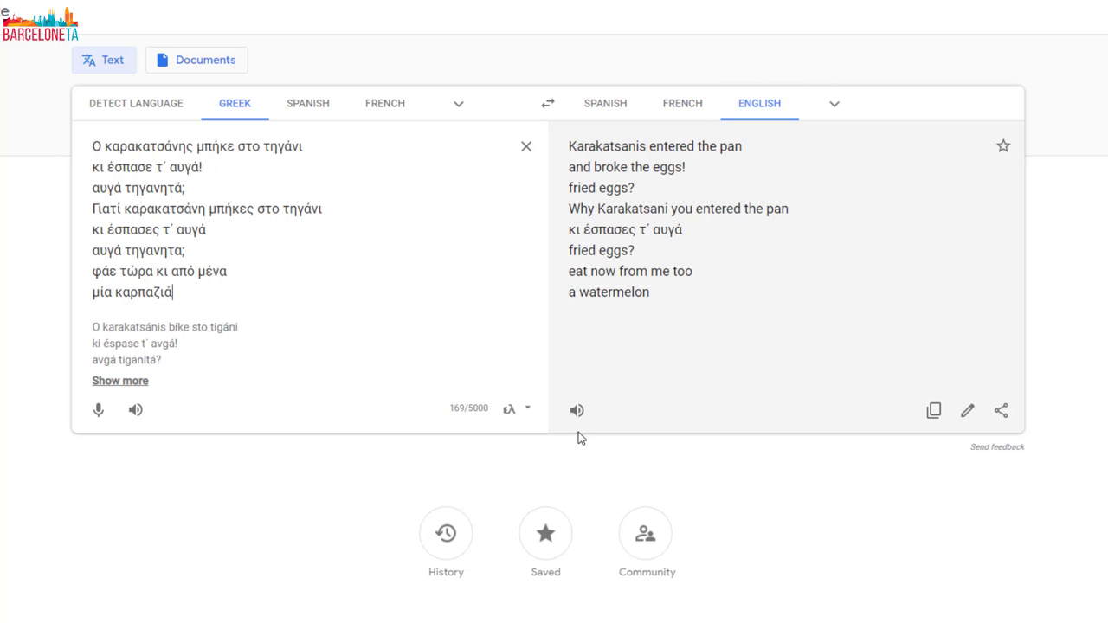
pyautogui.click(579, 412)
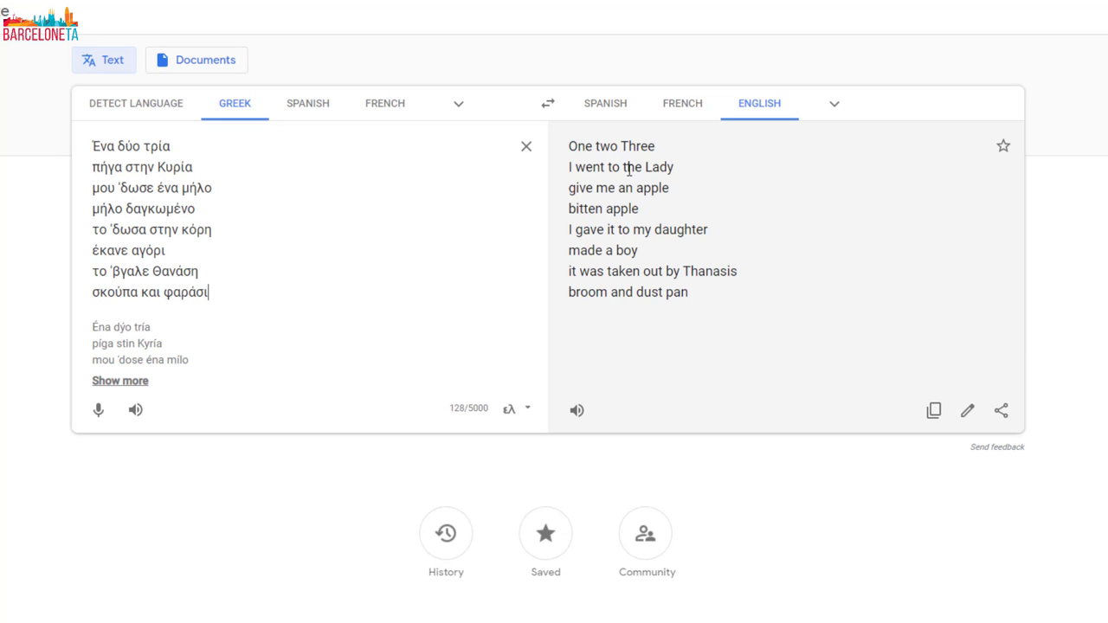
# Translate the Greek "Ένα δύο τρία πήγα στην Κυρία" rhyme into Spanish, French and English in turn, playing each translation aloud
pyautogui.click(615, 101)
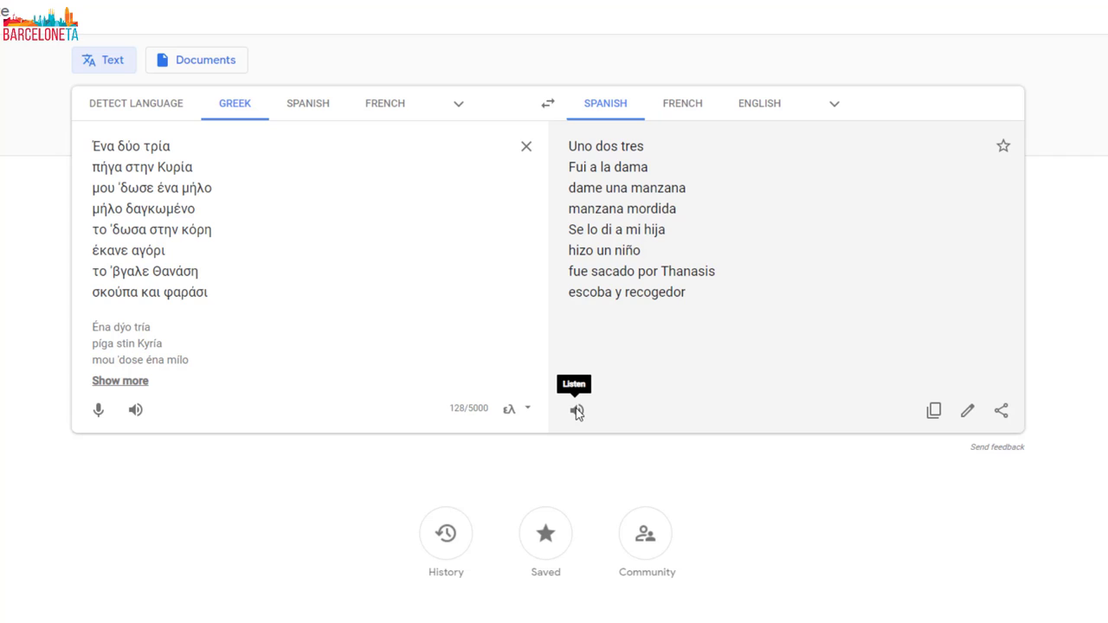
pyautogui.click(577, 411)
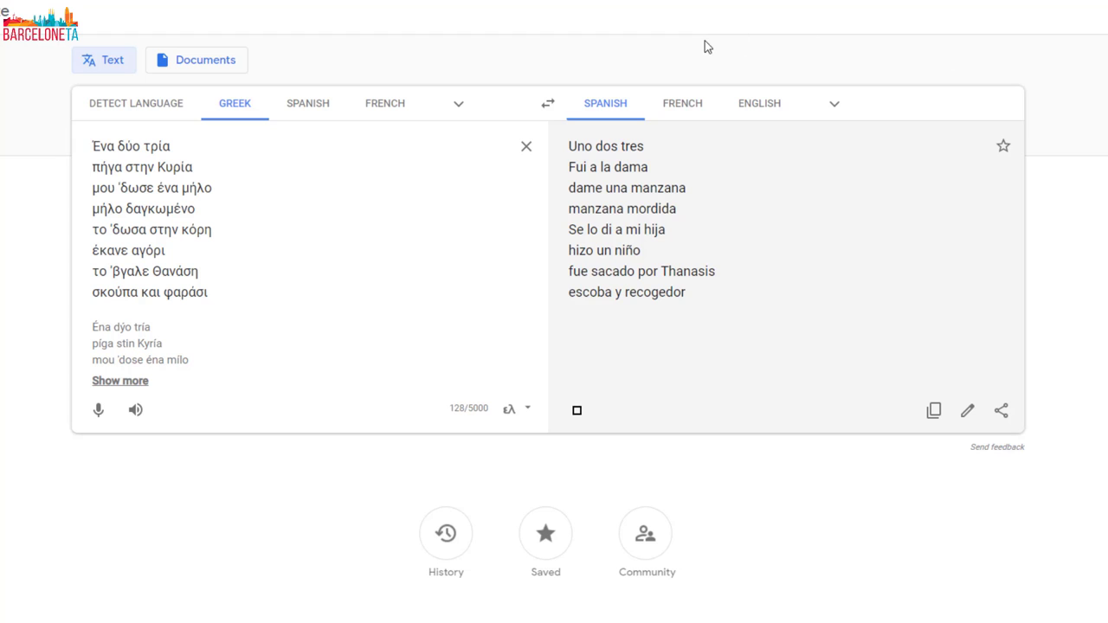
pyautogui.click(686, 106)
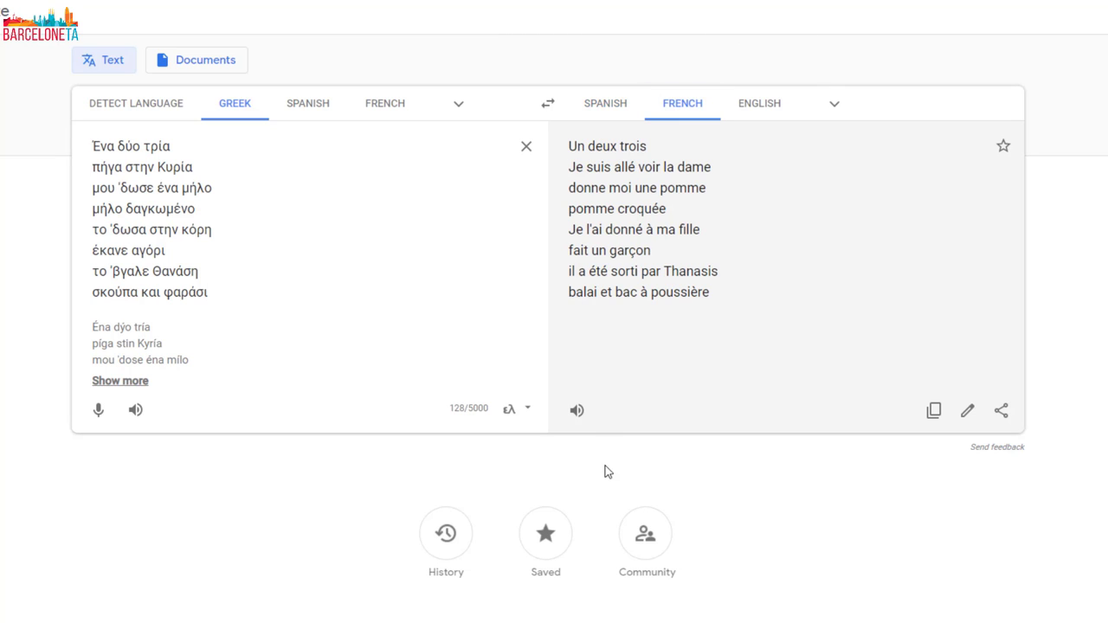
pyautogui.click(577, 413)
pyautogui.click(759, 104)
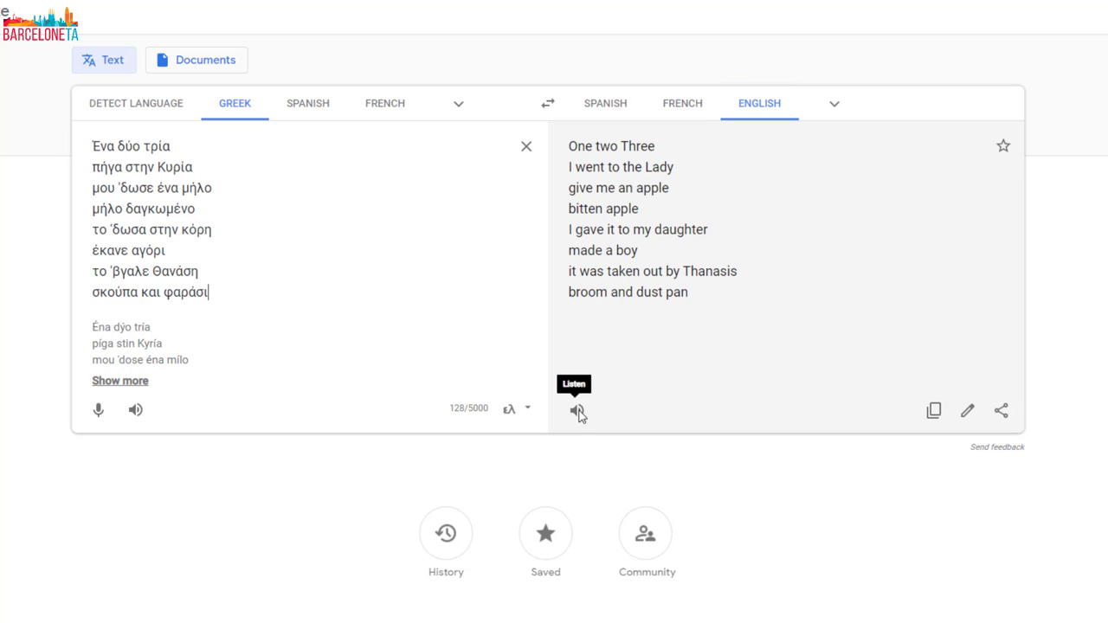
pyautogui.click(577, 412)
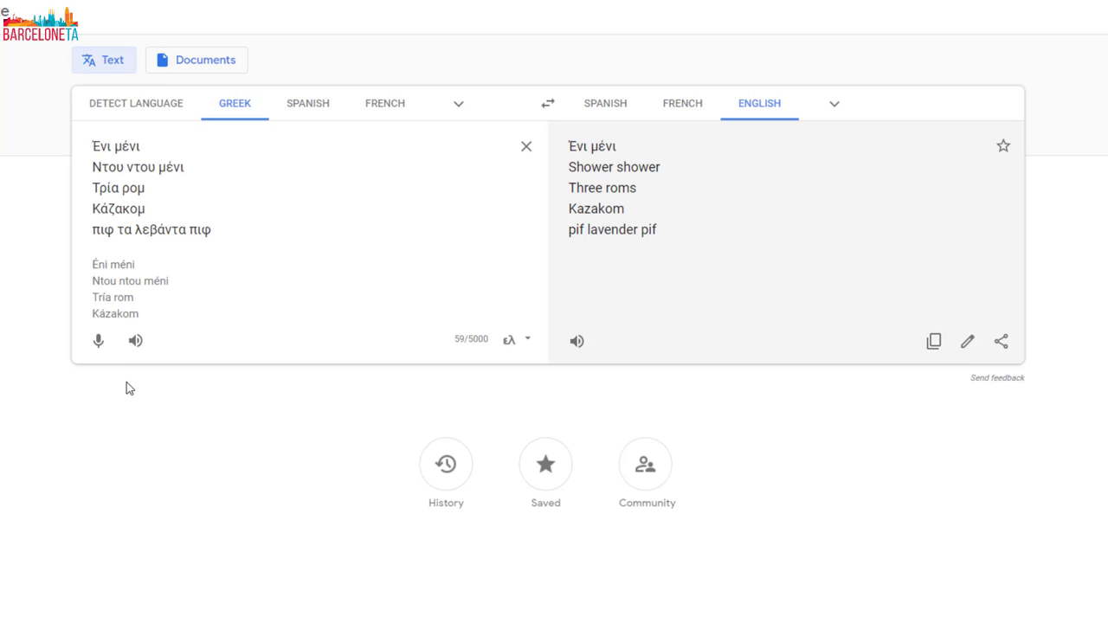
# Translate the Greek "Ένι μένι" rhyme into Spanish, French and English in turn, playing each translation aloud
pyautogui.click(605, 106)
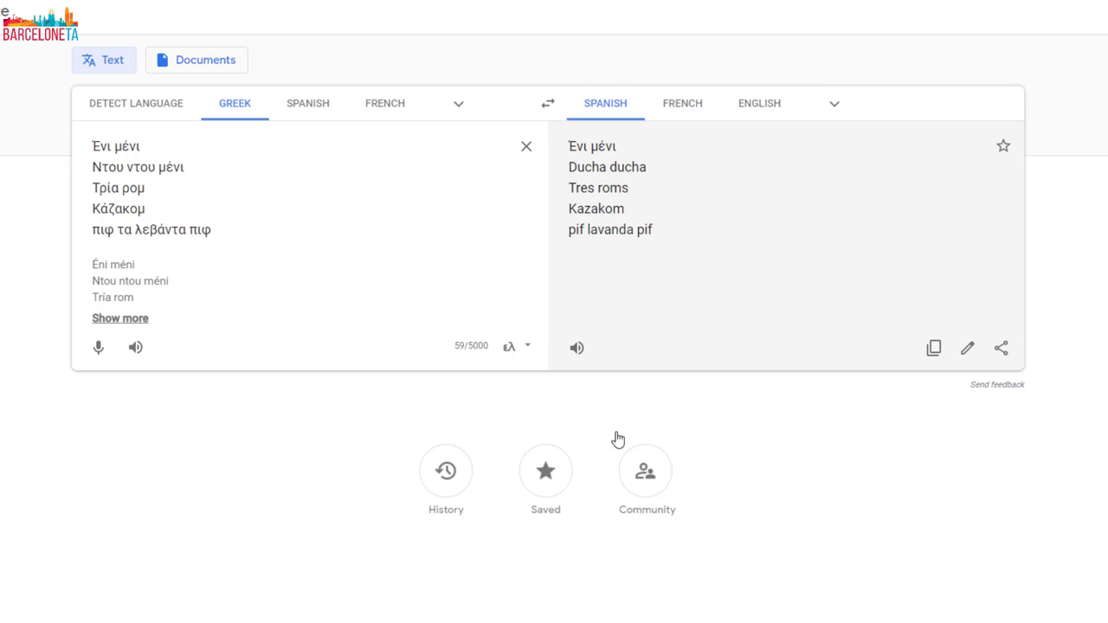
pyautogui.click(578, 349)
pyautogui.click(678, 105)
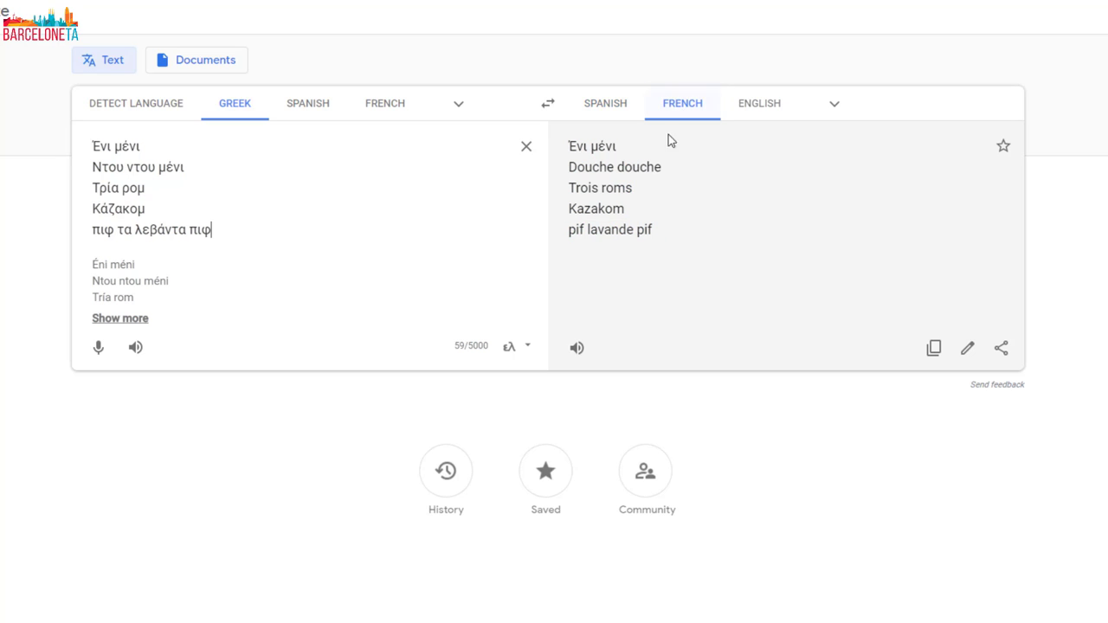
pyautogui.click(575, 349)
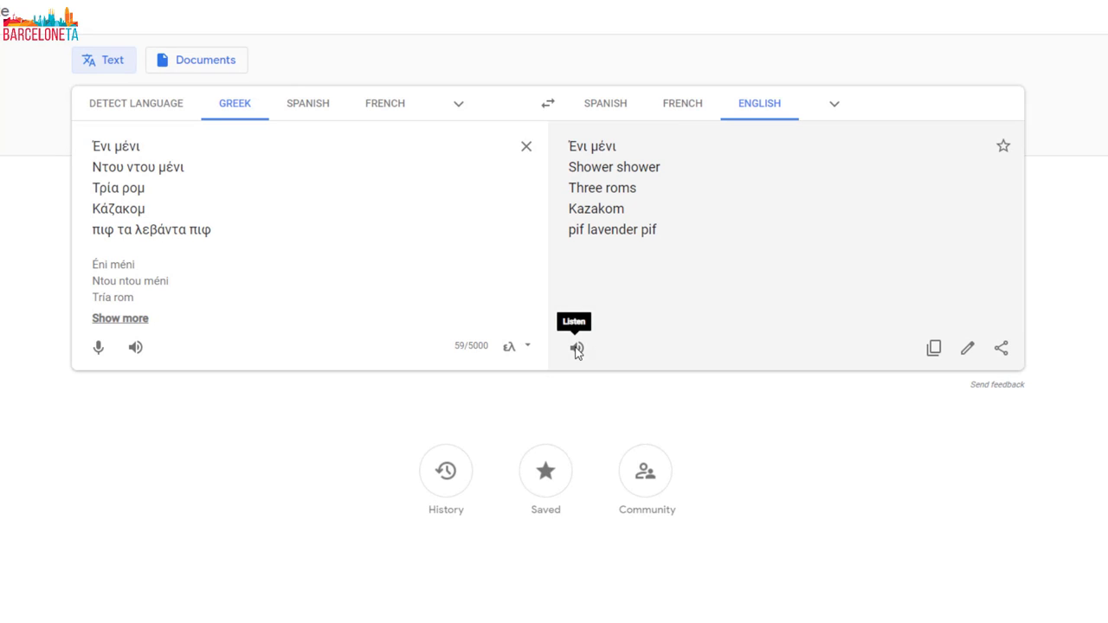
pyautogui.click(577, 349)
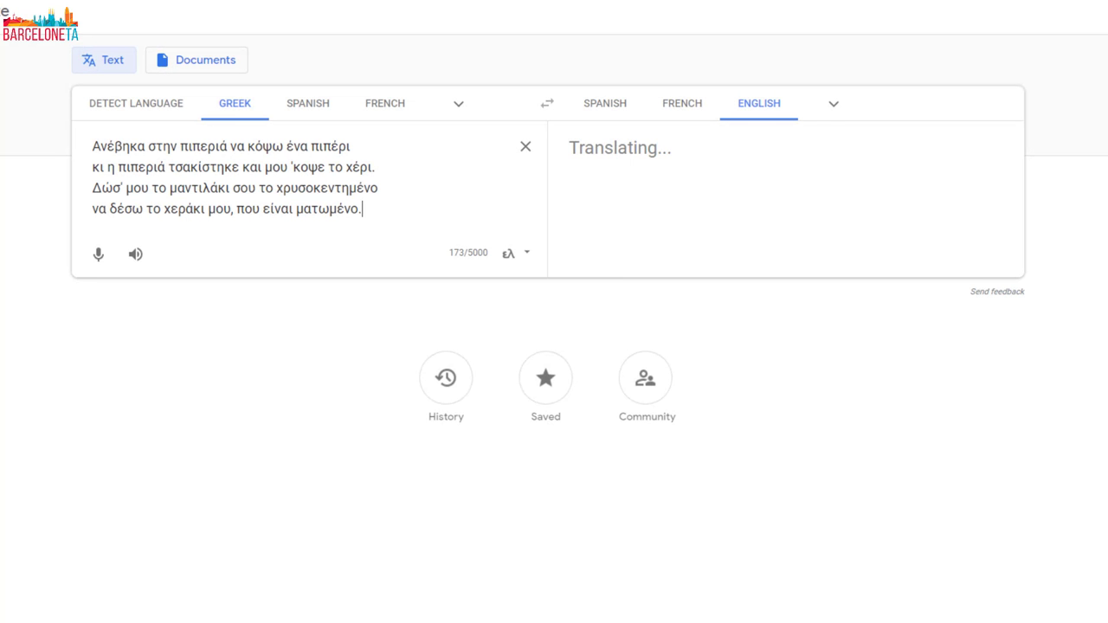
# Translate the Greek "Ανέβηκα στην πιπεριά" rhyme into Spanish, French and English in turn, playing each translation aloud
pyautogui.click(599, 107)
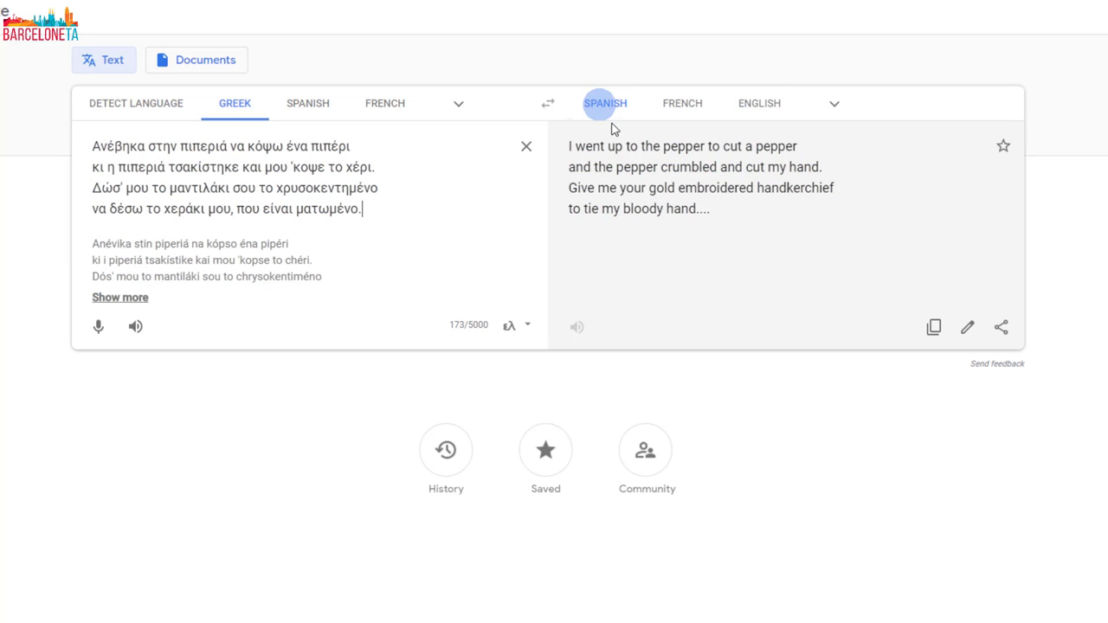
pyautogui.click(577, 328)
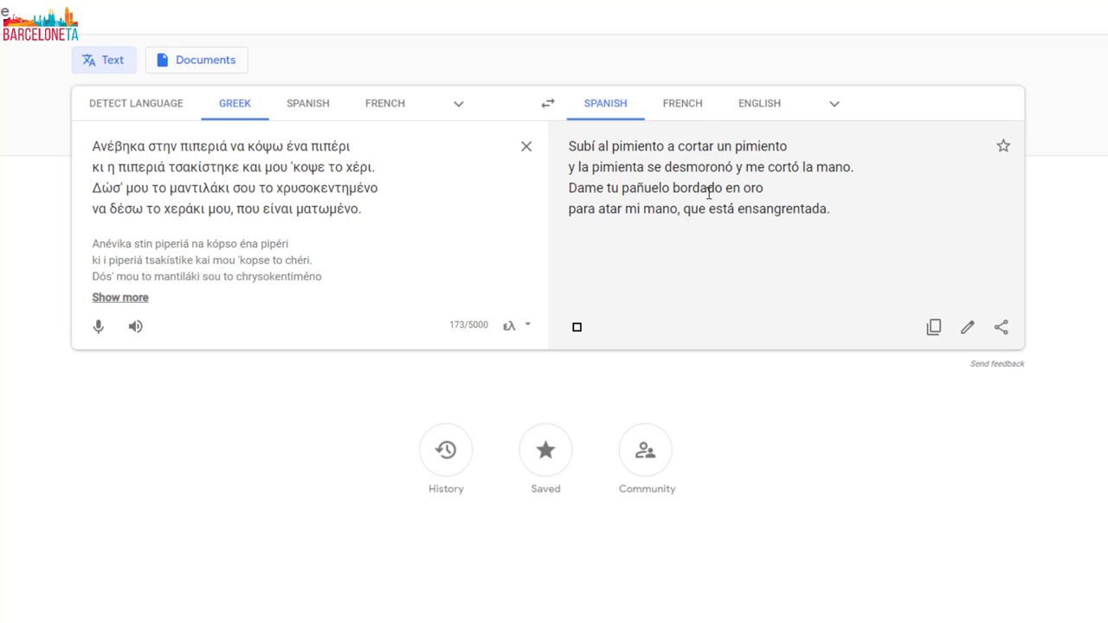
pyautogui.click(682, 104)
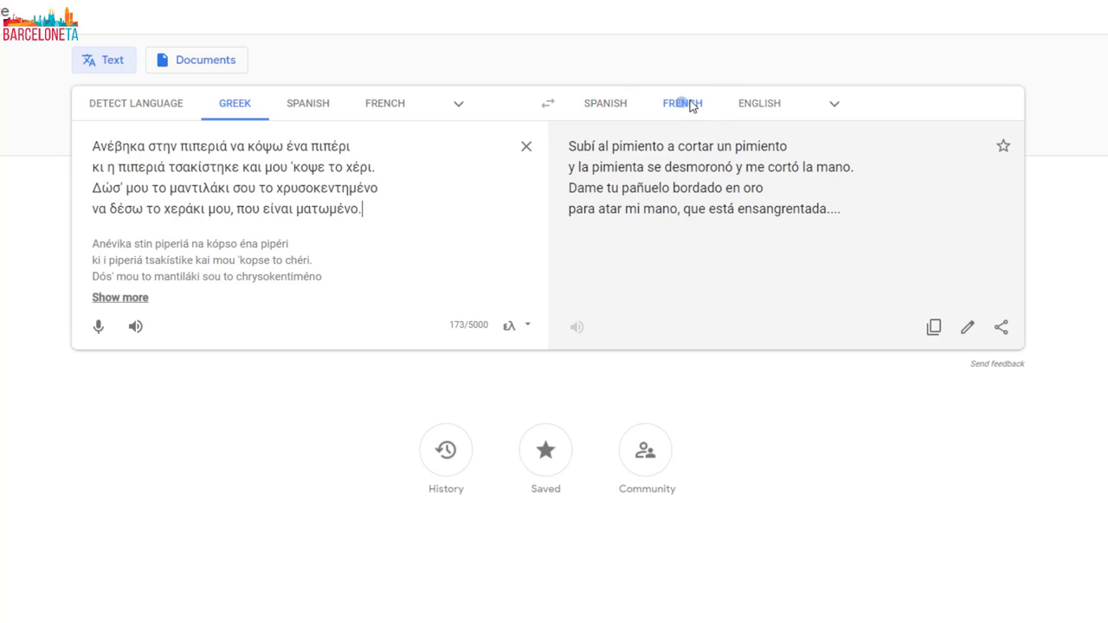
pyautogui.click(578, 327)
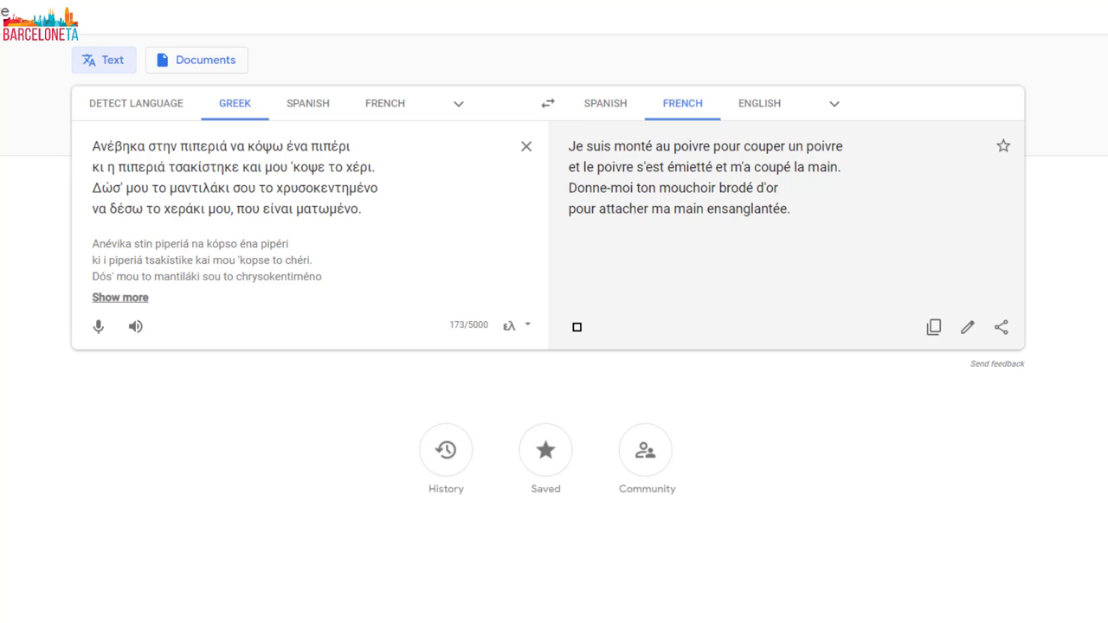
pyautogui.click(766, 104)
pyautogui.click(580, 330)
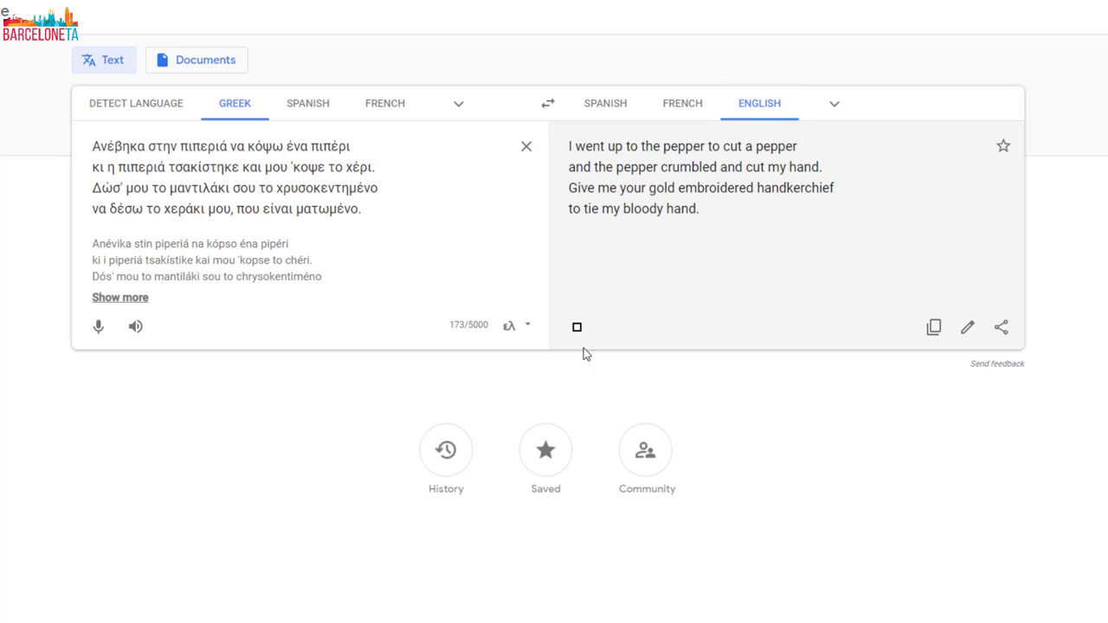